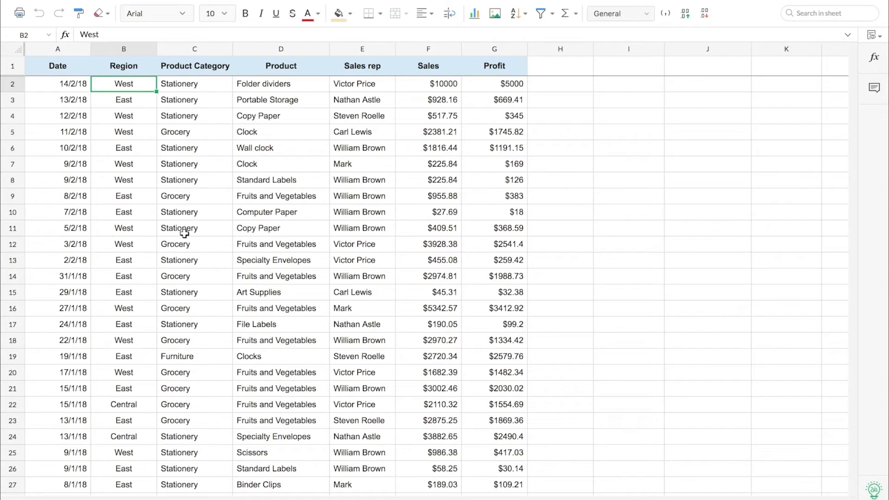
Create a pivot table from the sales data range Sales.A1:G757, placed on the existing sheet at Sales.I5
{"action": "scroll", "coordinate": [185, 234], "scroll_direction": "down", "scroll_amount": 13}
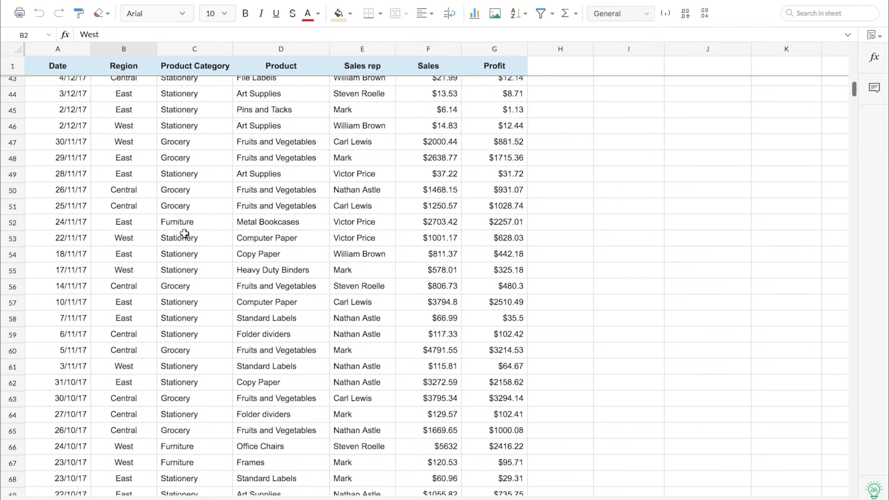
{"action": "scroll", "coordinate": [185, 234], "scroll_direction": "up", "scroll_amount": 14}
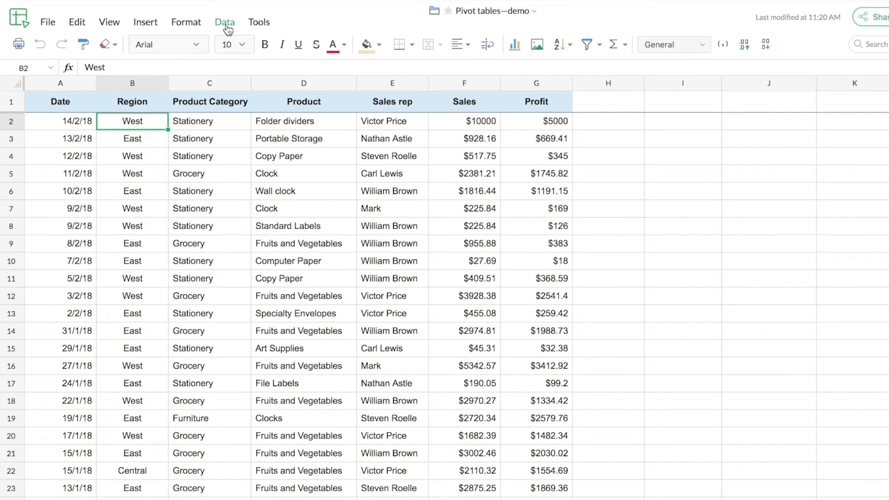
{"action": "left_click", "coordinate": [224, 22]}
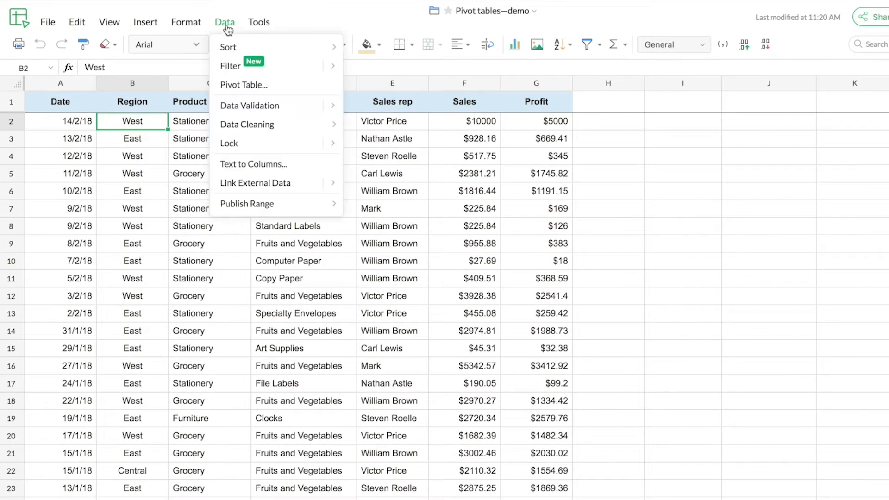
{"action": "left_click", "coordinate": [273, 84]}
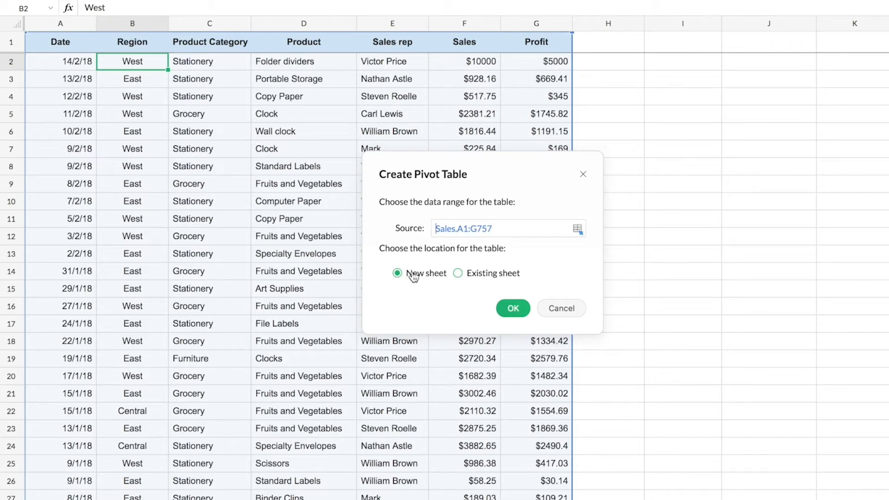
{"action": "left_click", "coordinate": [458, 275]}
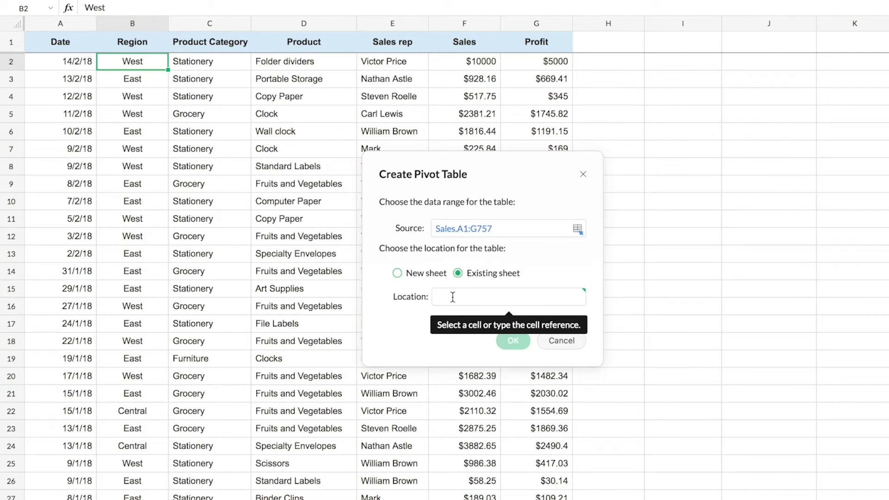
{"action": "left_click", "coordinate": [660, 116]}
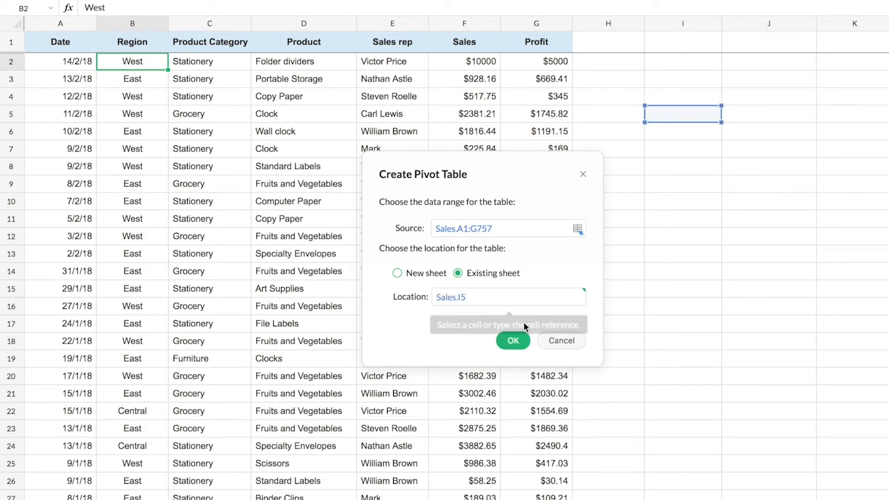
{"action": "left_click", "coordinate": [513, 341]}
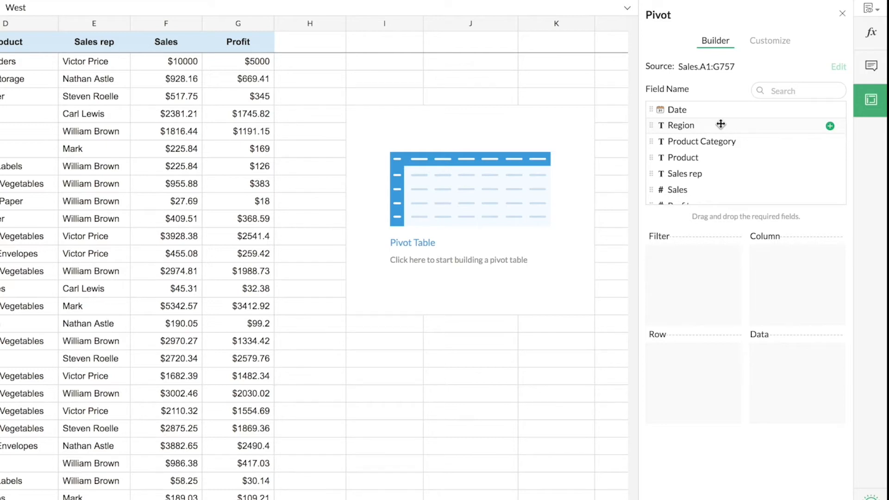
Build the pivot table with Region and Product Category as row fields and Sales as the data field
{"action": "scroll", "coordinate": [723, 145], "scroll_direction": "down", "scroll_amount": 1}
{"action": "scroll", "coordinate": [723, 149], "scroll_direction": "up", "scroll_amount": 1}
{"action": "left_click_drag", "start_coordinate": [709, 127], "coordinate": [707, 371]}
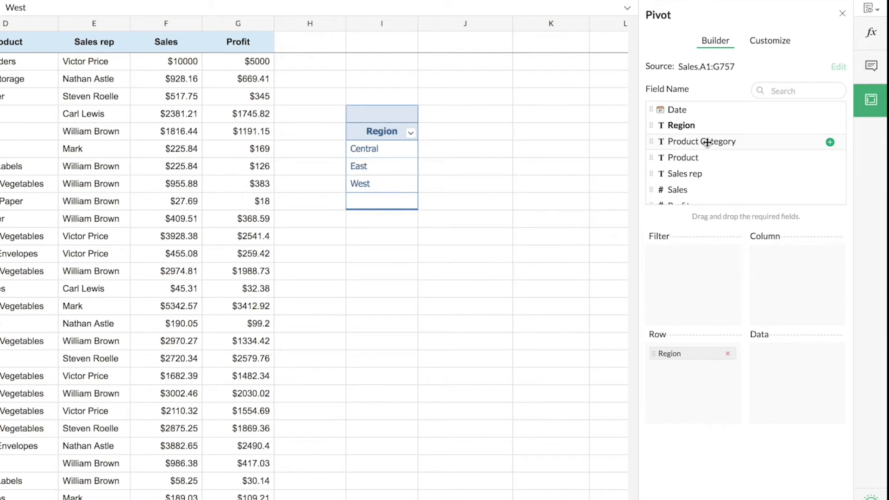
{"action": "left_click_drag", "start_coordinate": [707, 142], "coordinate": [702, 395]}
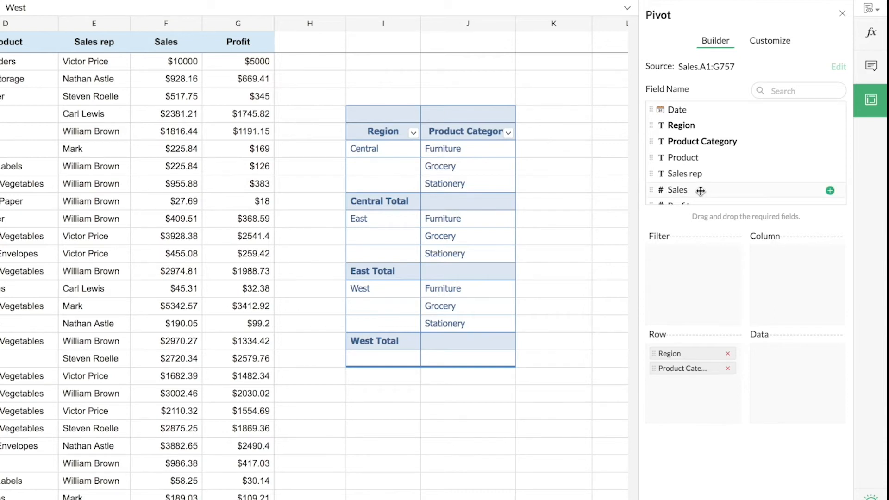
{"action": "left_click_drag", "start_coordinate": [701, 191], "coordinate": [802, 366]}
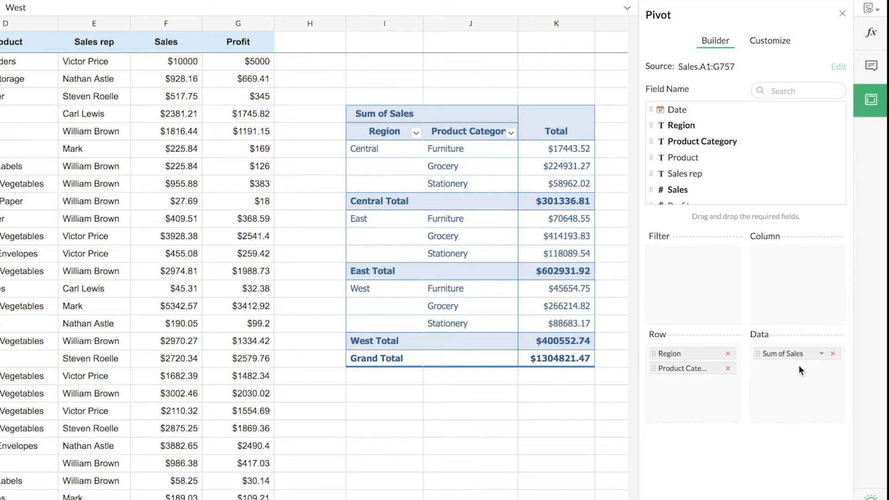
Examine the available summary functions and data display options for the Sales data field, keeping Sum and Normal
{"action": "left_click", "coordinate": [822, 355]}
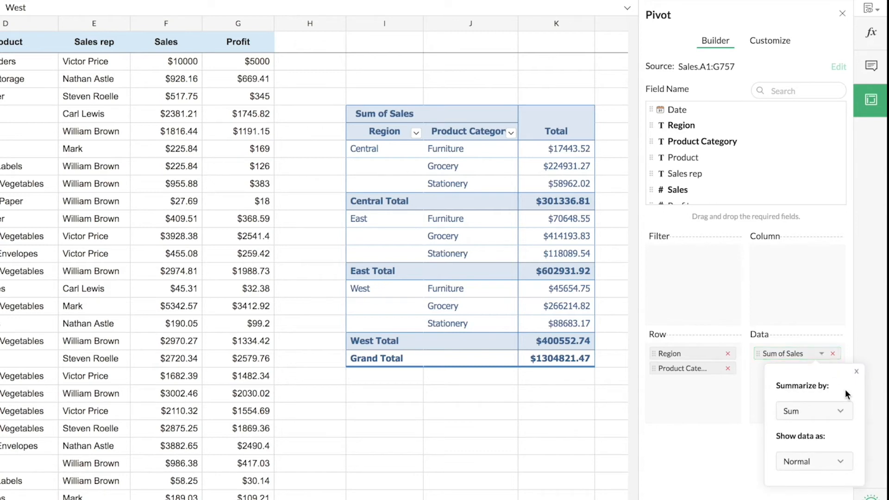
{"action": "left_click", "coordinate": [843, 414]}
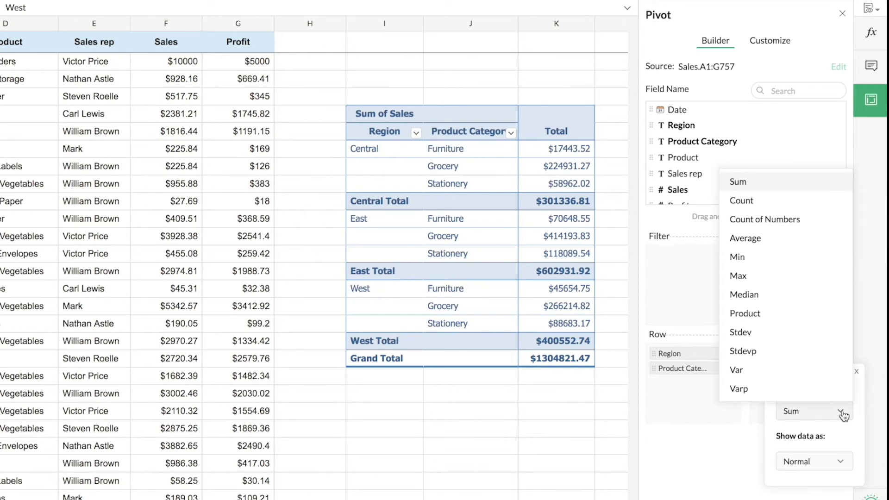
{"action": "left_click", "coordinate": [841, 412]}
{"action": "left_click", "coordinate": [842, 412]}
{"action": "left_click", "coordinate": [843, 413]}
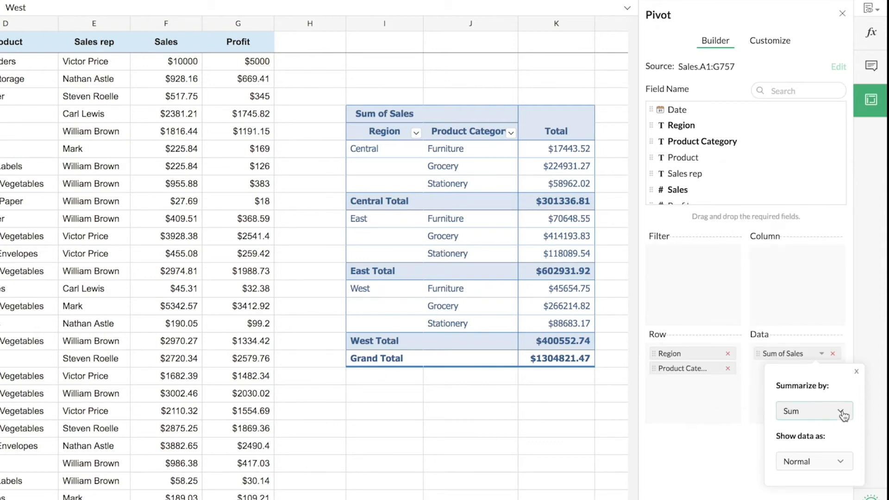
{"action": "left_click", "coordinate": [842, 465]}
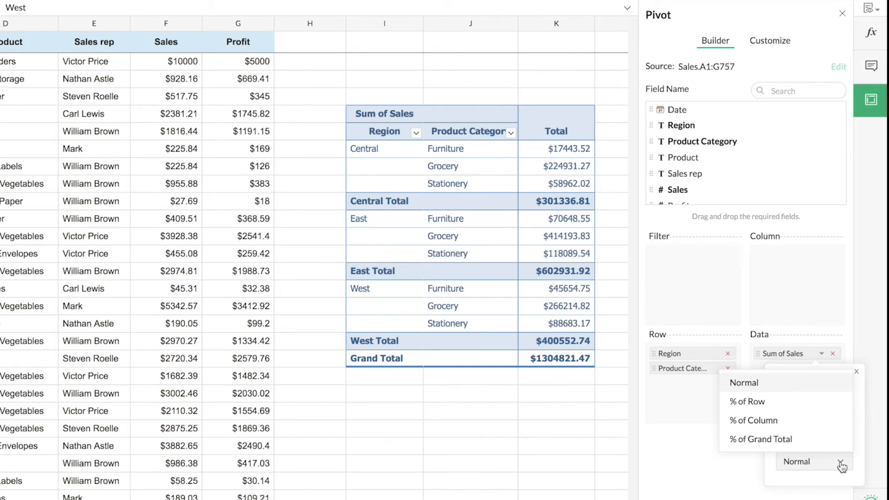
{"action": "left_click", "coordinate": [842, 467]}
{"action": "left_click", "coordinate": [857, 373]}
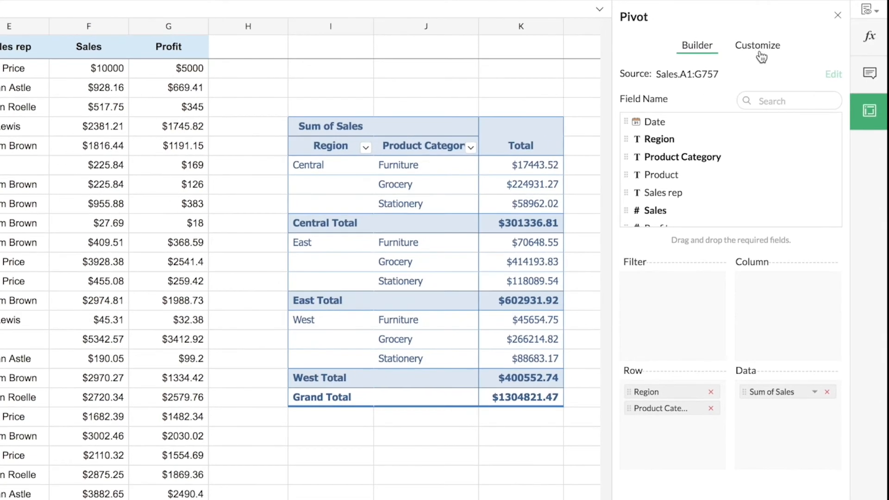
Turn the pivot table's subtotals off and back on, and do the same with the row grand total
{"action": "left_click", "coordinate": [758, 47]}
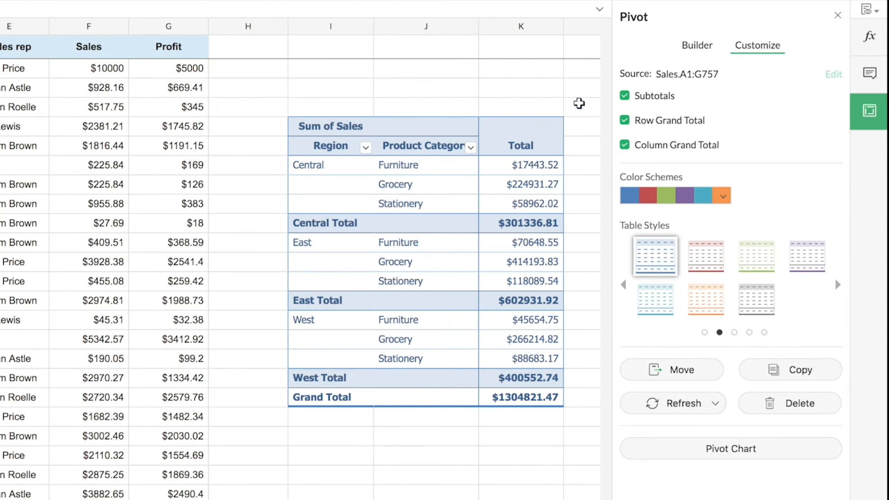
{"action": "left_click", "coordinate": [624, 96]}
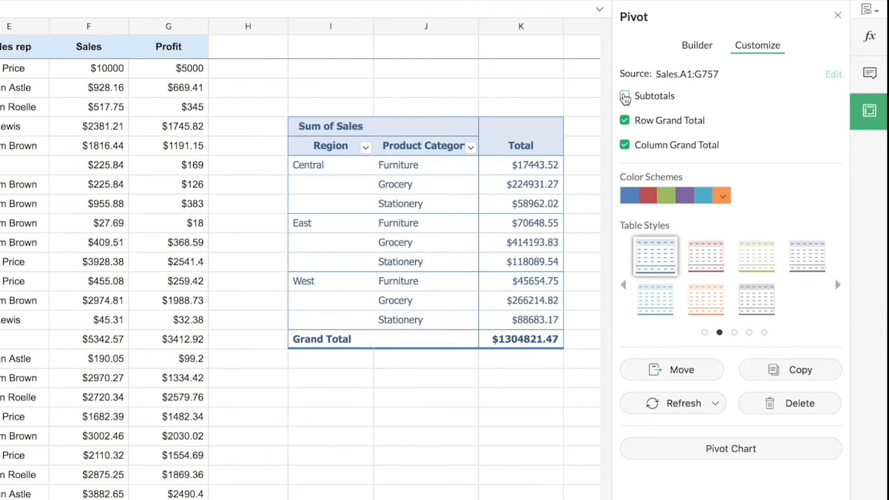
{"action": "left_click", "coordinate": [625, 98]}
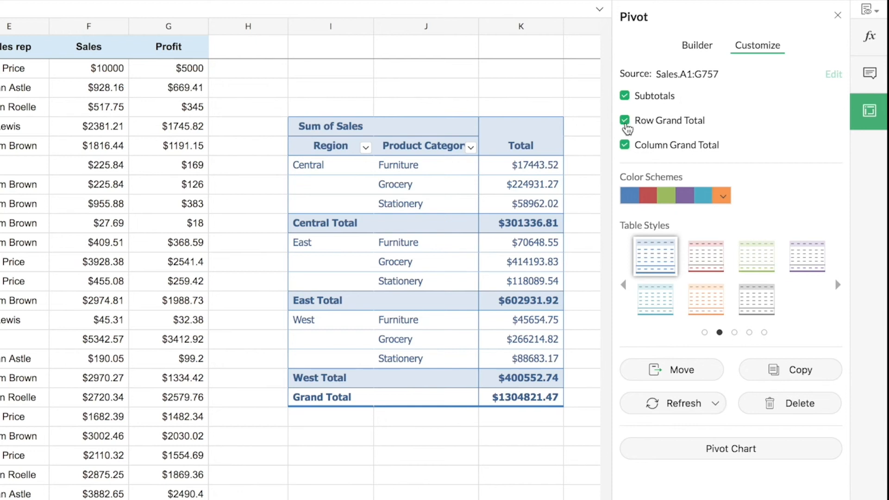
{"action": "left_click", "coordinate": [625, 121]}
{"action": "left_click", "coordinate": [625, 121]}
Apply the Theme2 color scheme and a teal table style with dark header and grand total rows to the pivot table
{"action": "left_click", "coordinate": [722, 198]}
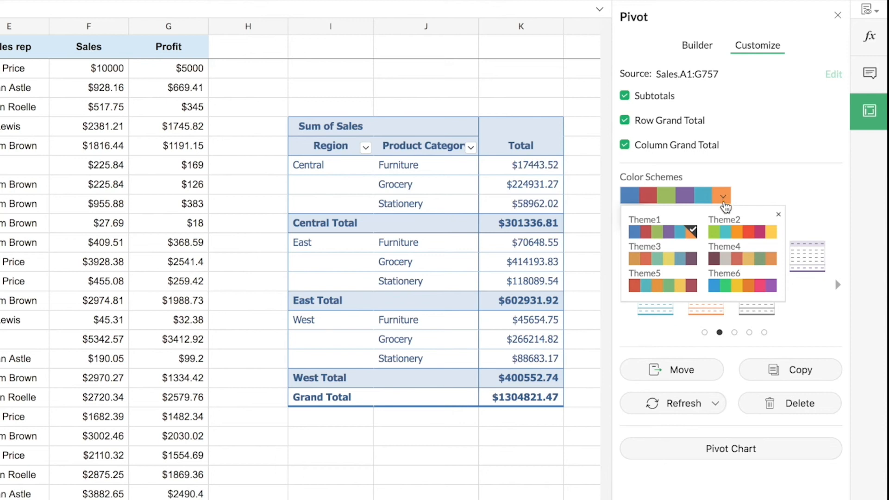
{"action": "left_click", "coordinate": [741, 236]}
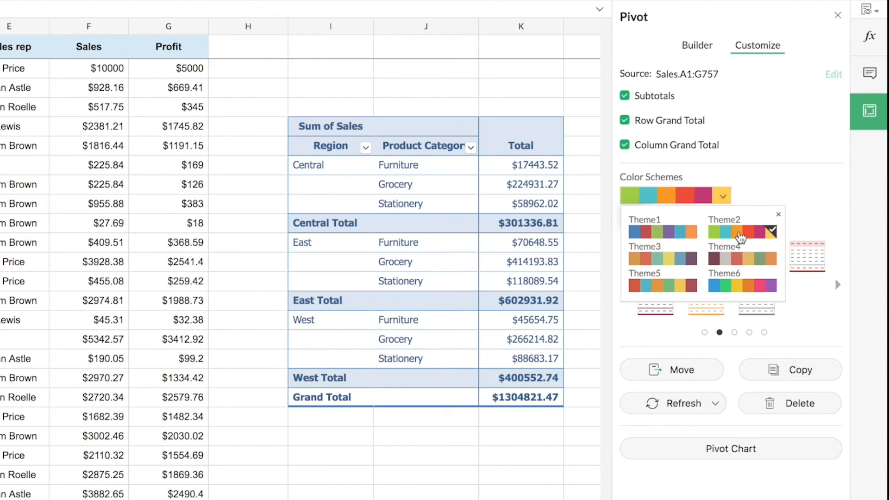
{"action": "left_click", "coordinate": [779, 214]}
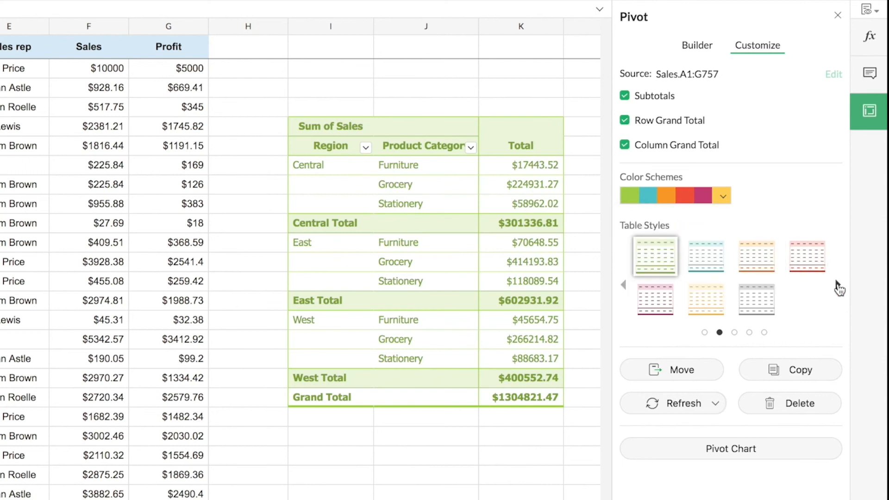
{"action": "left_click", "coordinate": [838, 288]}
{"action": "left_click", "coordinate": [838, 288]}
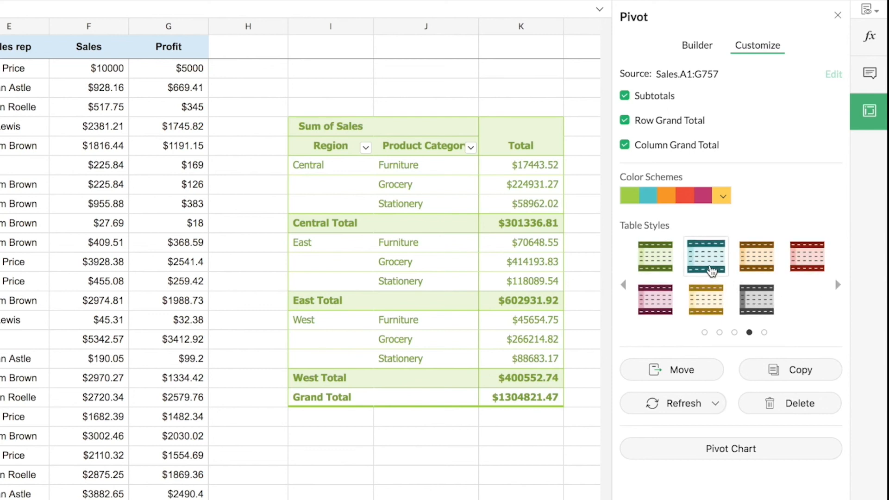
{"action": "left_click", "coordinate": [712, 270]}
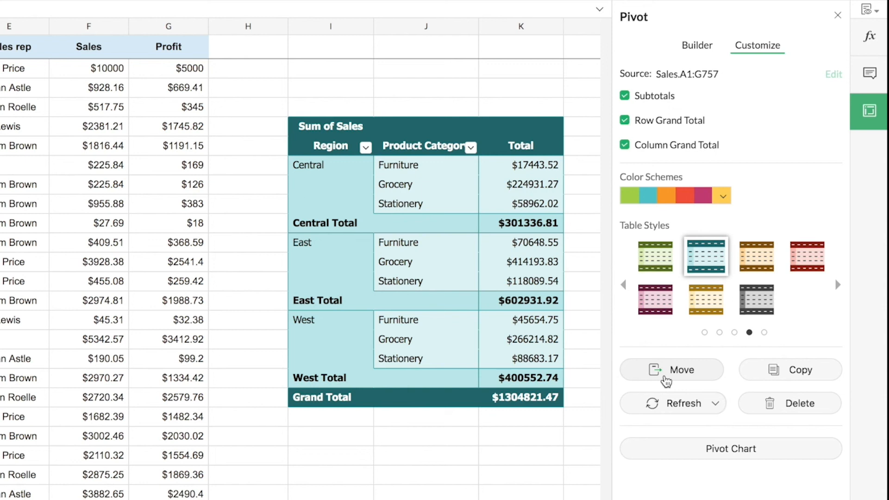
Examine the location options for moving and copying the pivot table, leaving both without applying them
{"action": "left_click", "coordinate": [665, 377]}
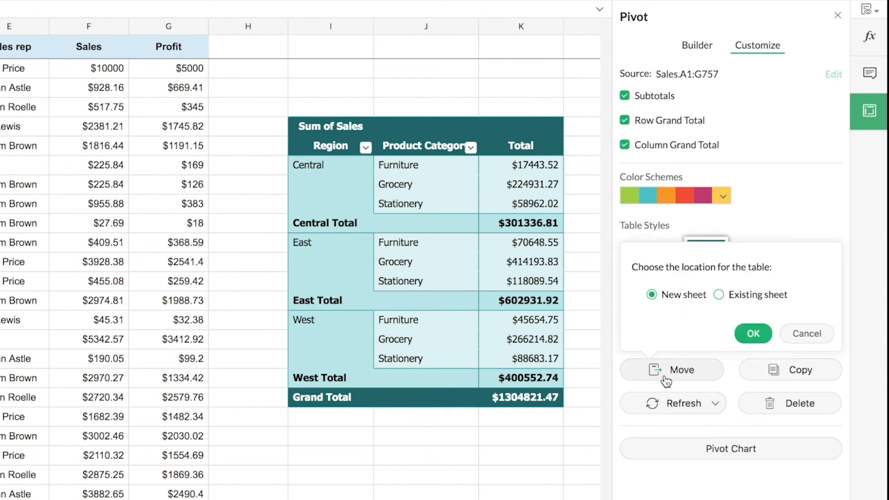
{"action": "left_click", "coordinate": [807, 334]}
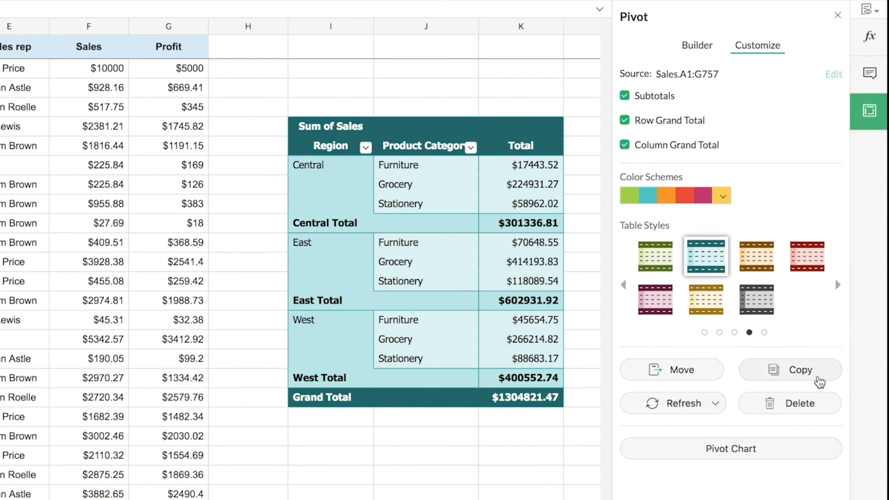
{"action": "left_click", "coordinate": [819, 381]}
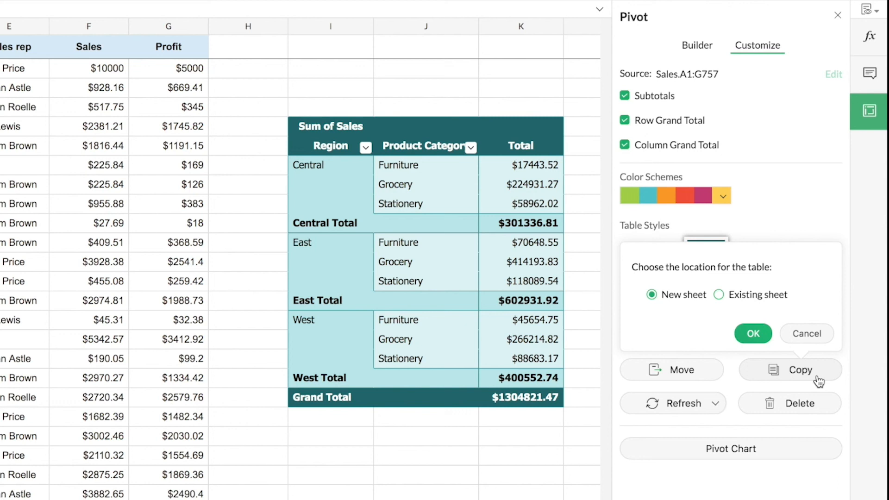
{"action": "left_click", "coordinate": [818, 381]}
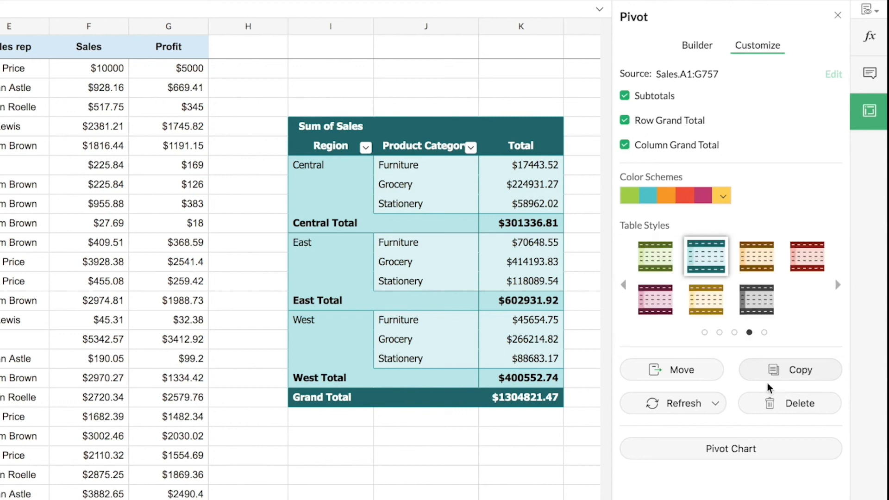
Refresh all pivot tables with the Refresh All option
{"action": "left_click", "coordinate": [716, 407]}
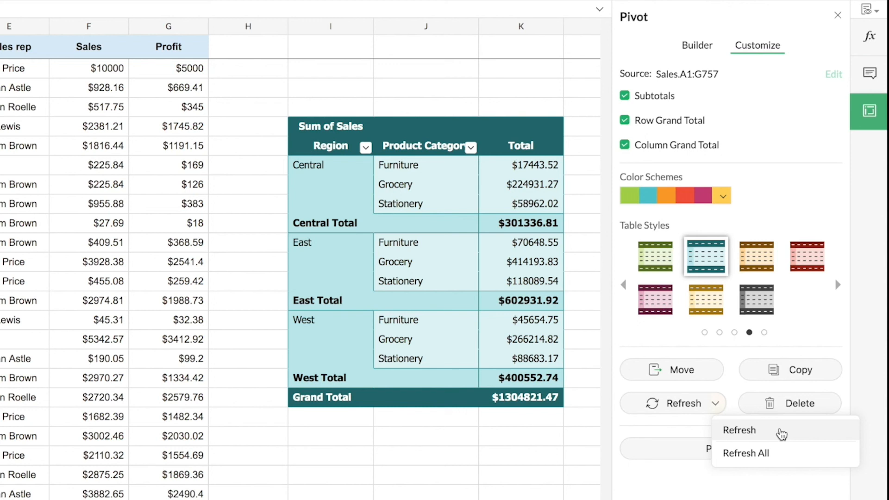
{"action": "left_click", "coordinate": [786, 459]}
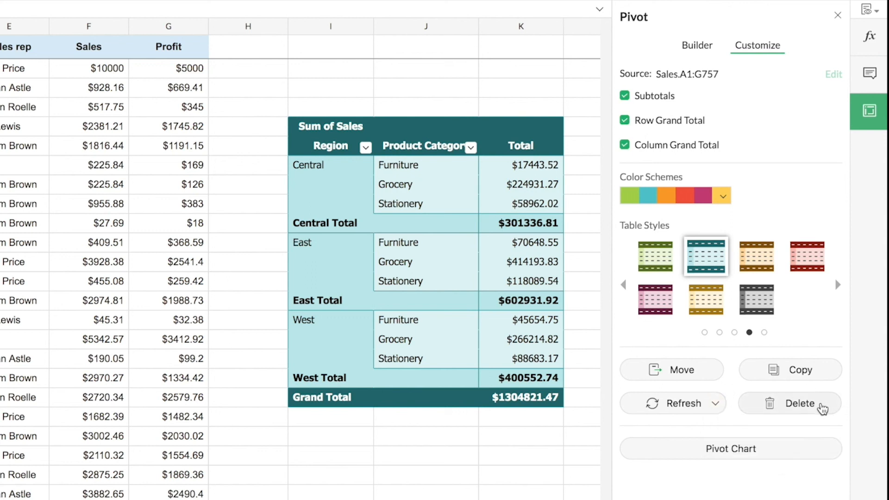